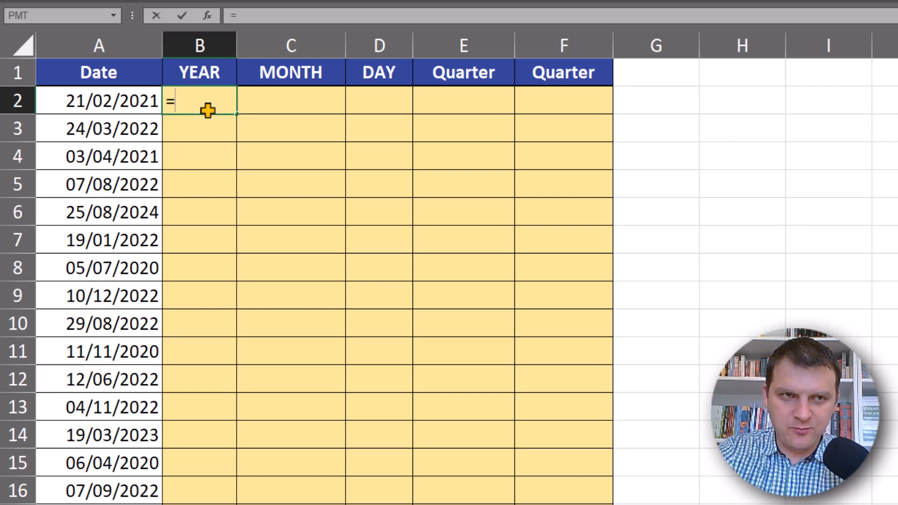
- Enter =YEAR(A2) in B2 and fill the formula down the YEAR column
key("Tab")
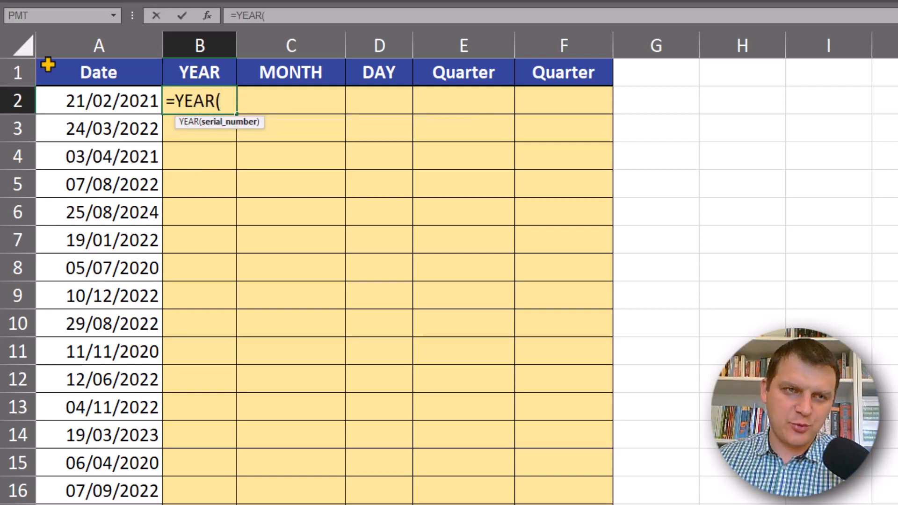
left_click(105, 99)
type(")")
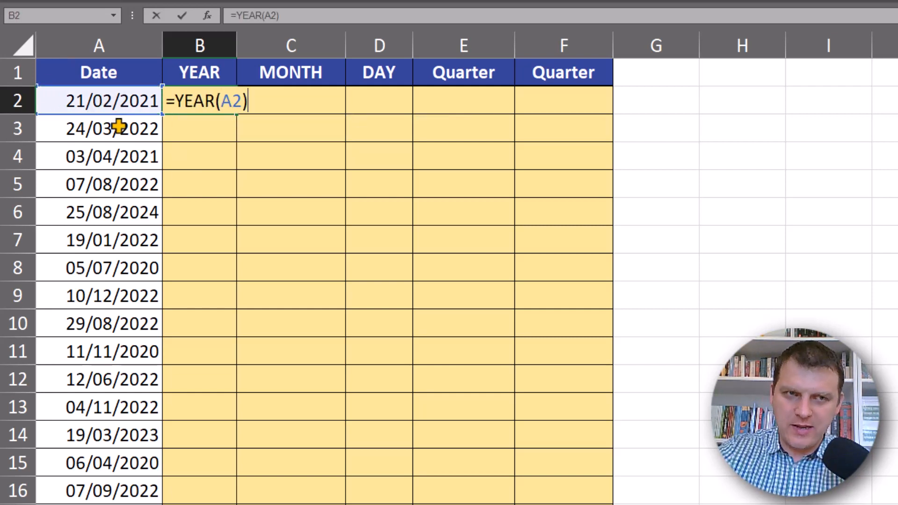
key("ctrl+Return")
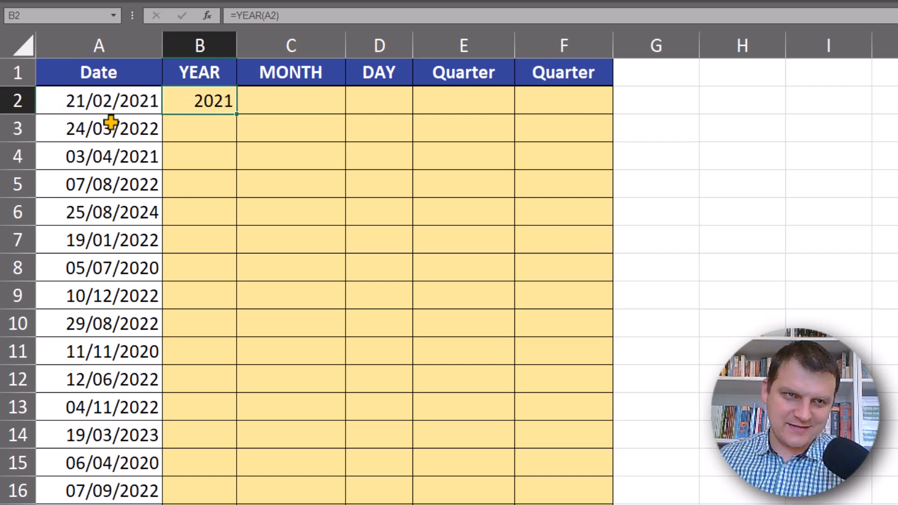
double_click(241, 118)
- Enter =MONTH(A2) in C2 and fill the formula down the MONTH column
left_click(293, 113)
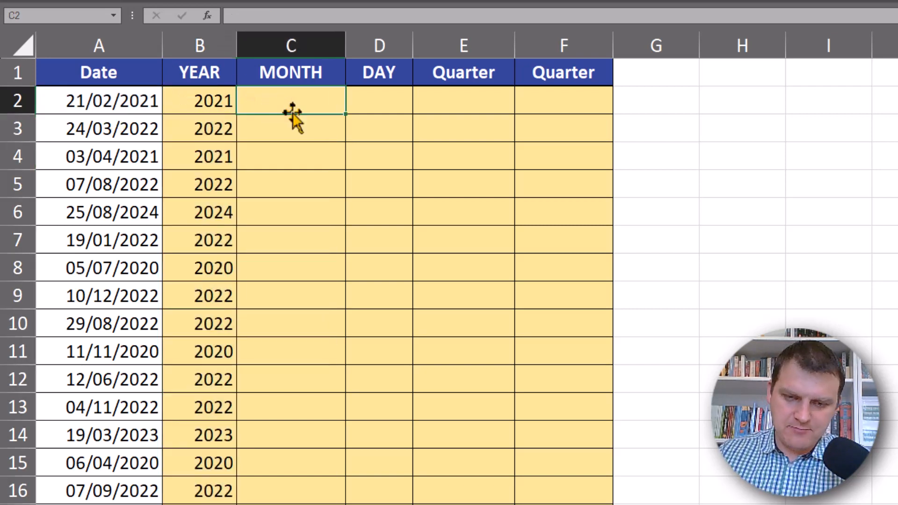
type("=mon")
key("Tab")
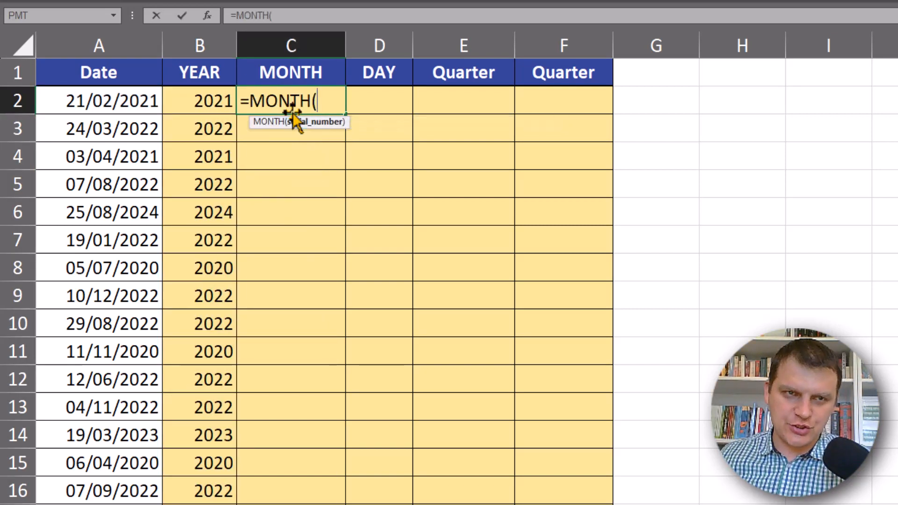
left_click(129, 97)
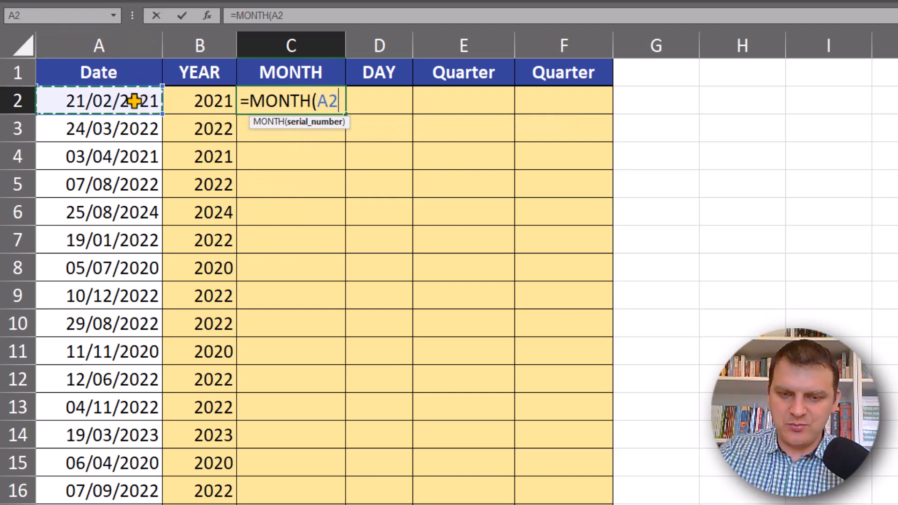
type(")")
key("Return")
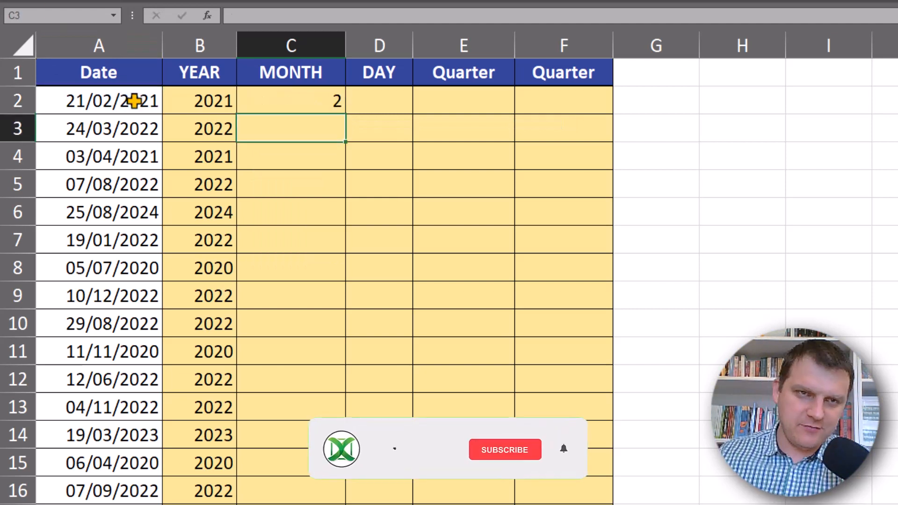
left_click(333, 100)
double_click(347, 116)
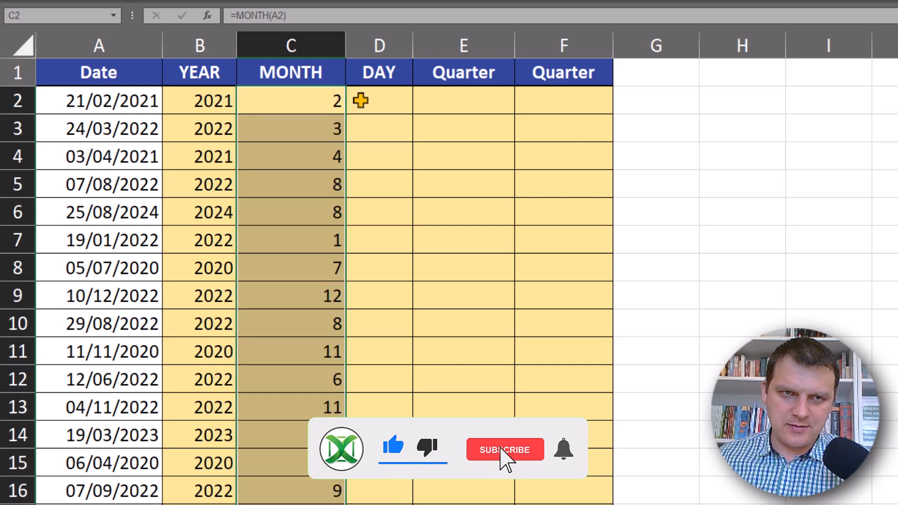
- Enter =DAY(A2) in D2 and fill the formula down the DAY column
double_click(361, 98)
type("=day")
key("Tab")
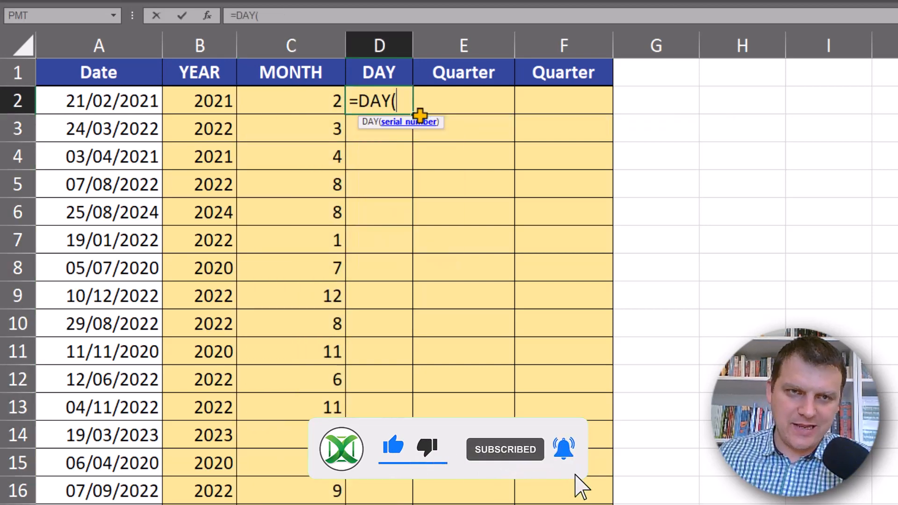
left_click(99, 106)
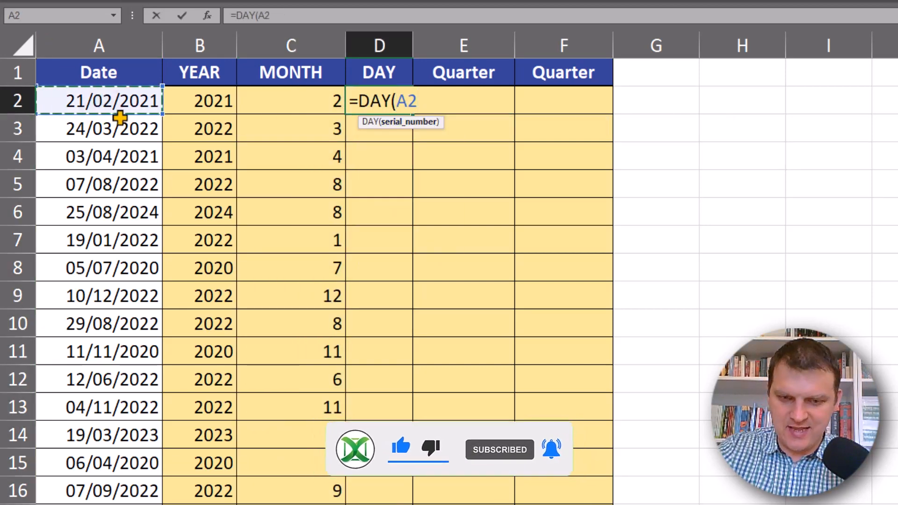
type(")")
key("ctrl+Return")
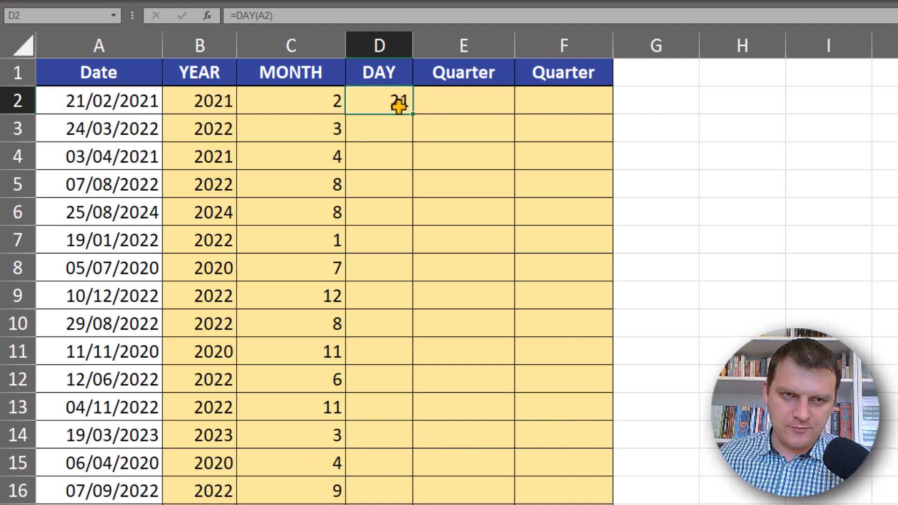
double_click(414, 115)
- Enter =MONTH(A2)/3 in E2, the first cell of the first Quarter column
left_click(474, 104)
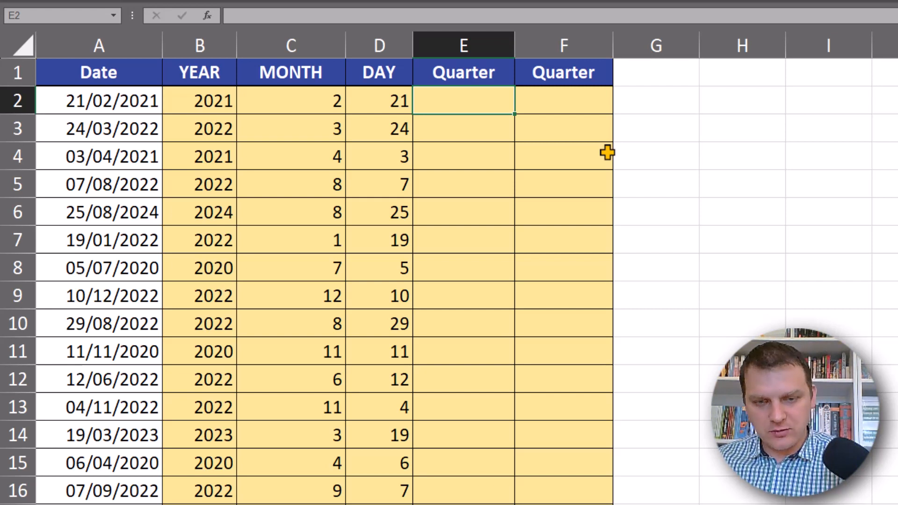
type("=mon")
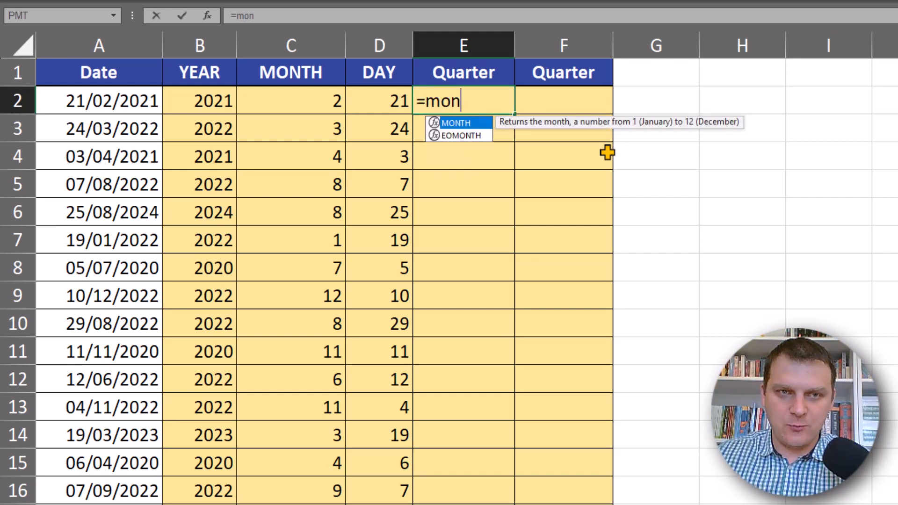
key("Tab")
left_click(110, 104)
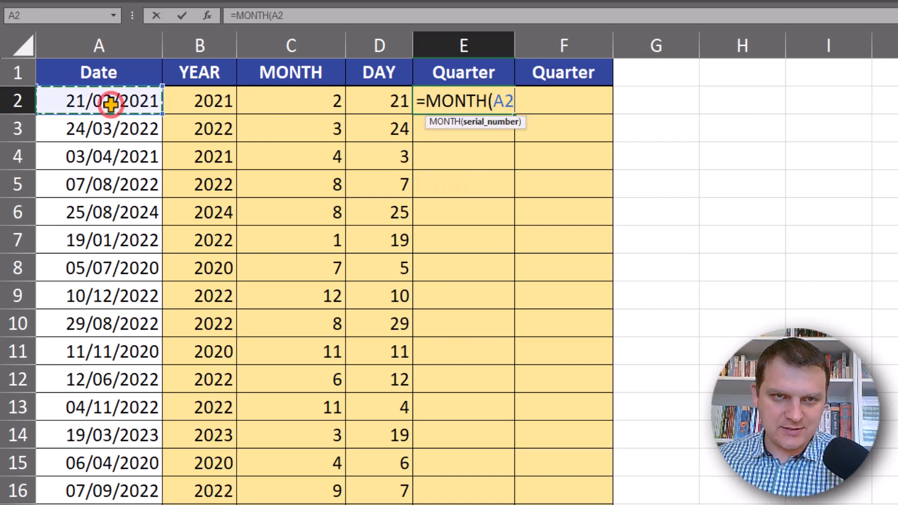
type(")")
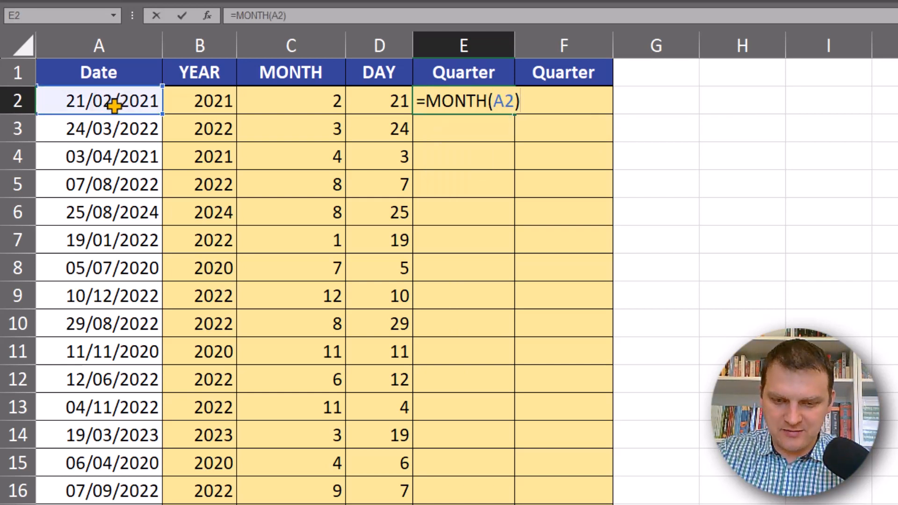
type("/3")
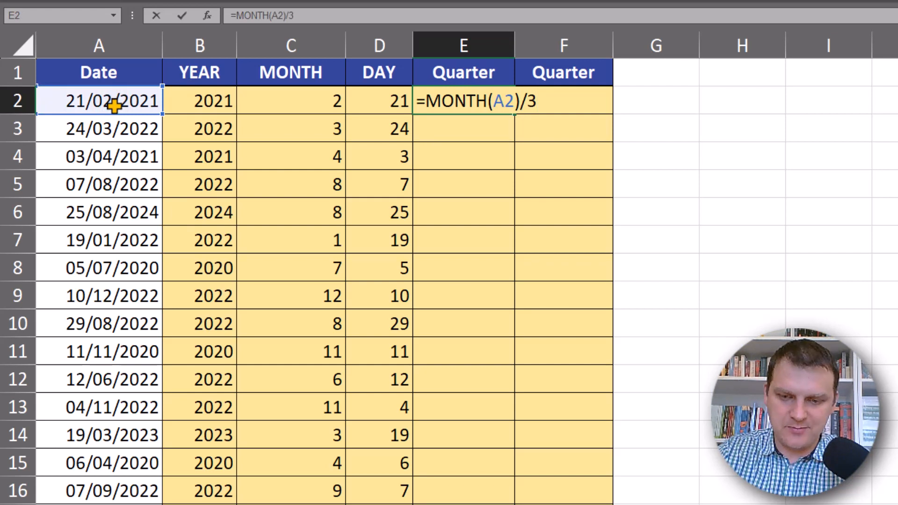
key("Return")
- Apply the General number format to E2 and fill its formula down the first Quarter column
left_click(481, 100)
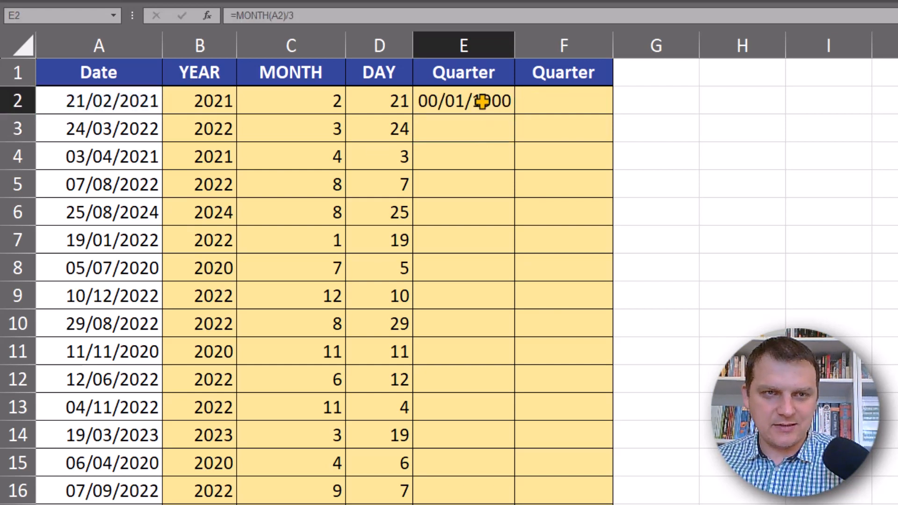
key("ctrl+shift+grave")
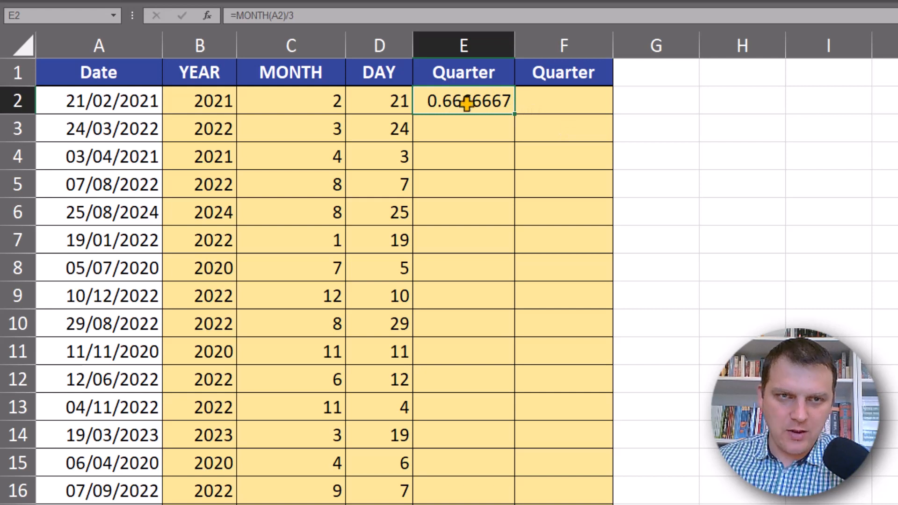
double_click(515, 114)
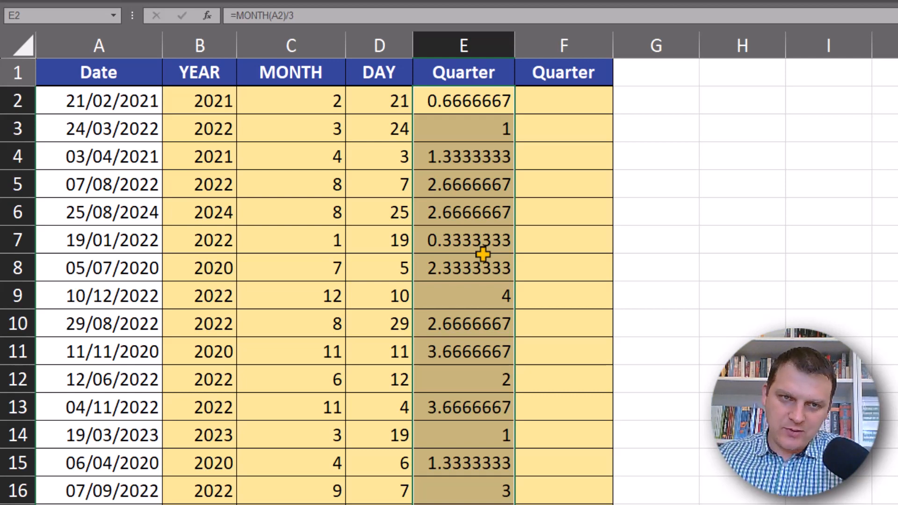
left_click(477, 121)
left_click(486, 296)
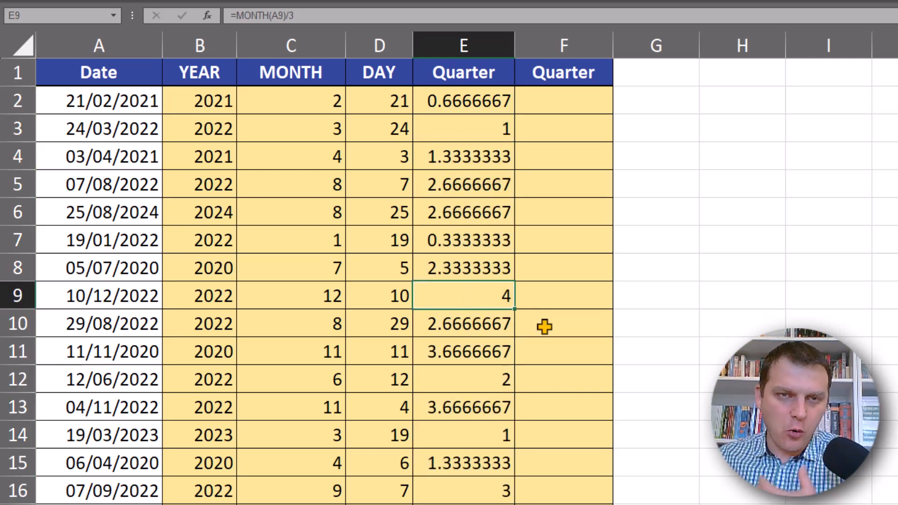
- Wrap the E2 formula in ROUNDUP with 0 digits, giving =ROUNDUP(MONTH(A2)/3,0), and fill it down the column
left_click(468, 104)
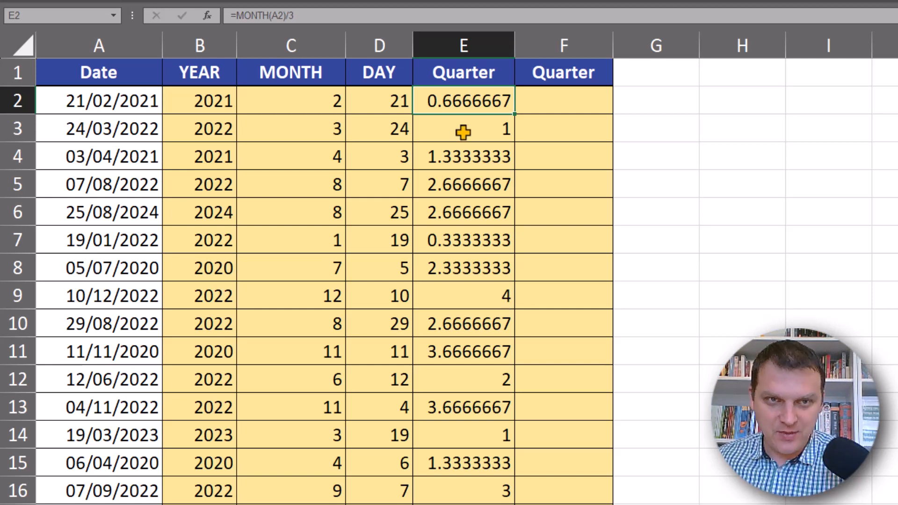
key("F2")
left_click(424, 100)
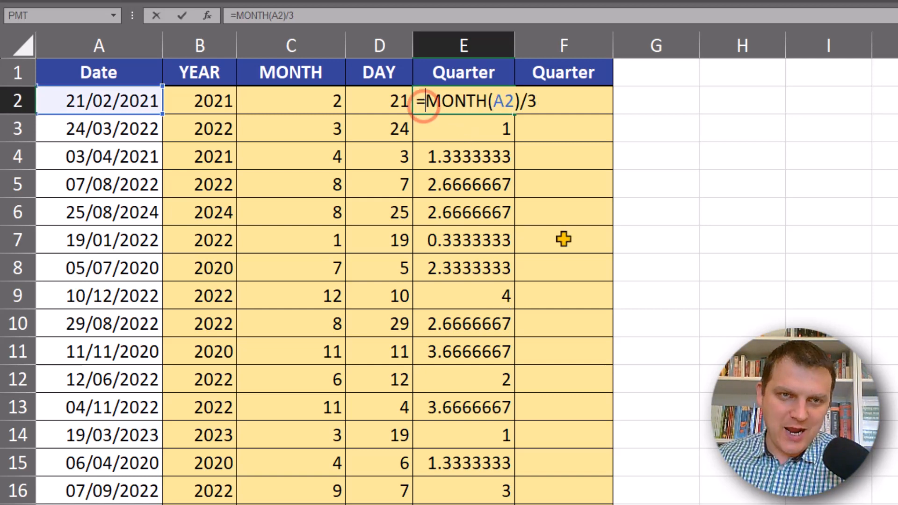
type("rou")
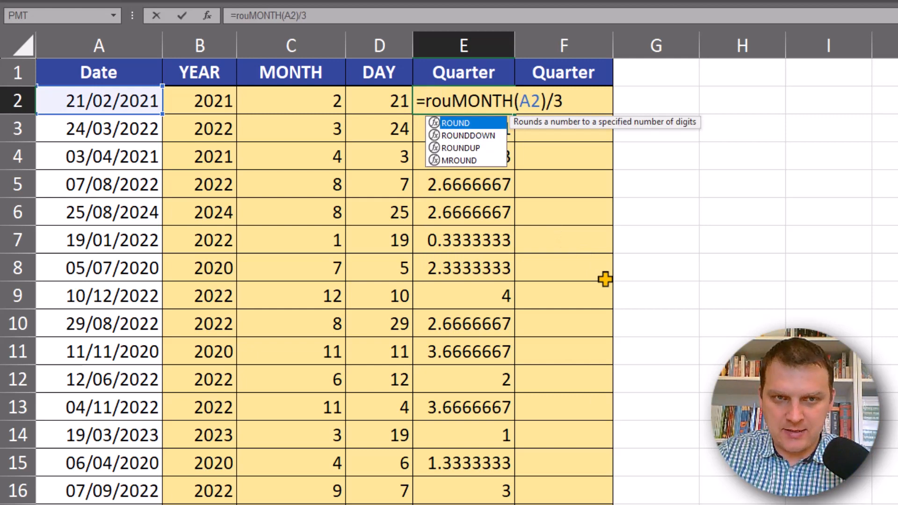
key("Down")
key("Down")
key("Tab")
key("End")
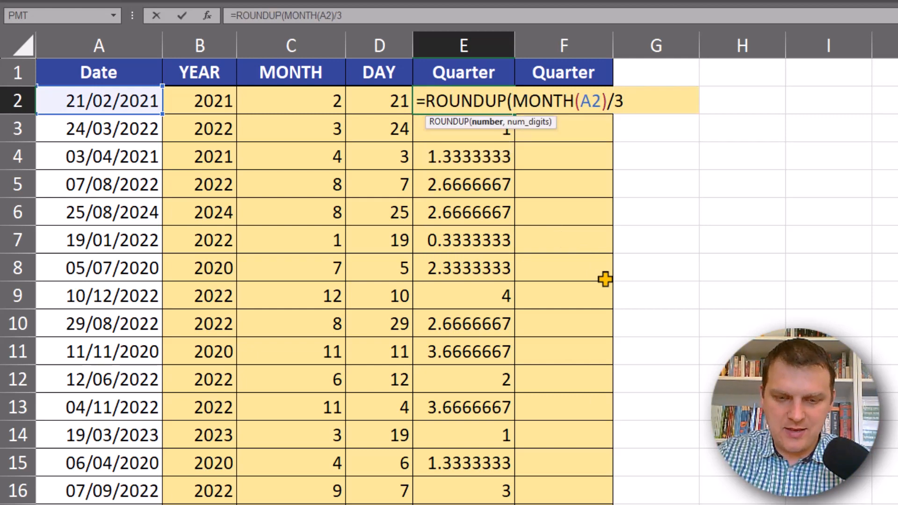
type(",")
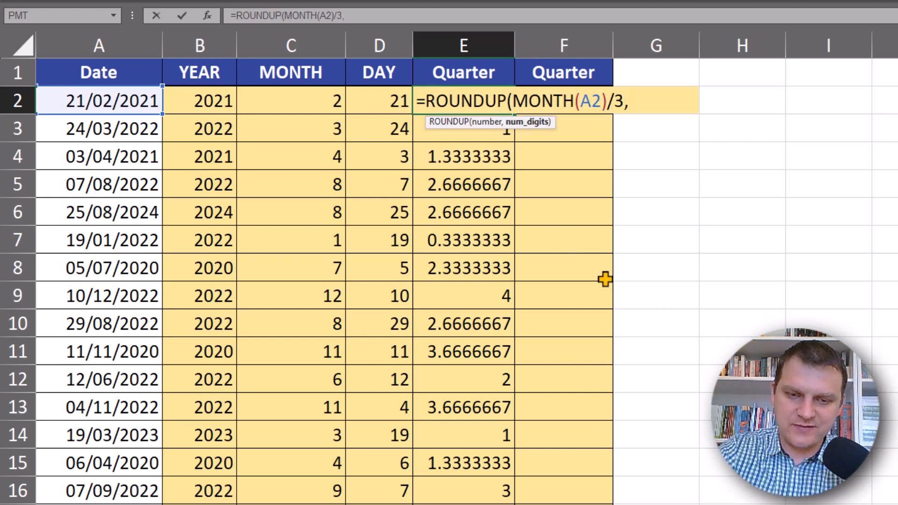
type("0)")
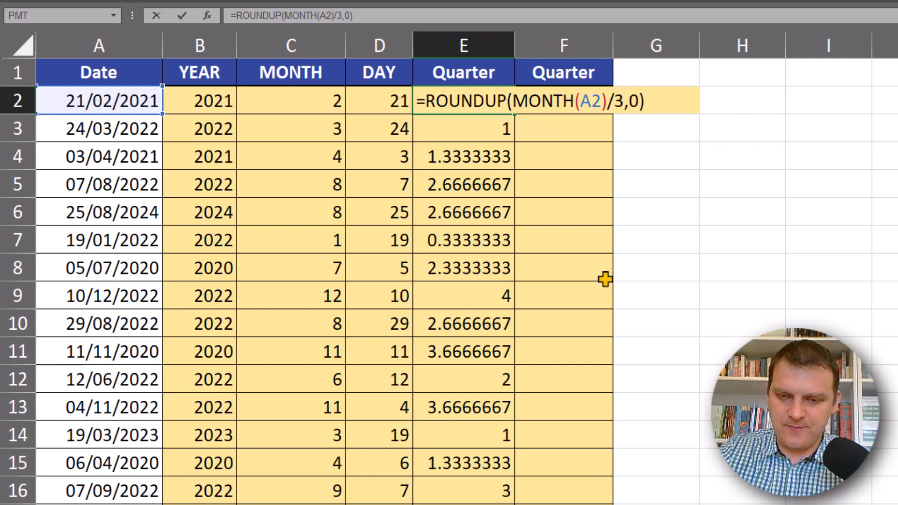
key("ctrl+Return")
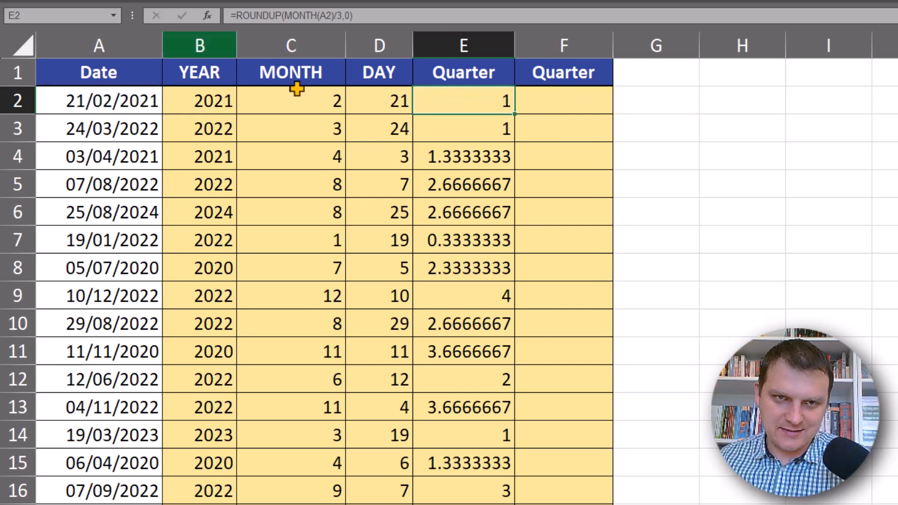
double_click(514, 114)
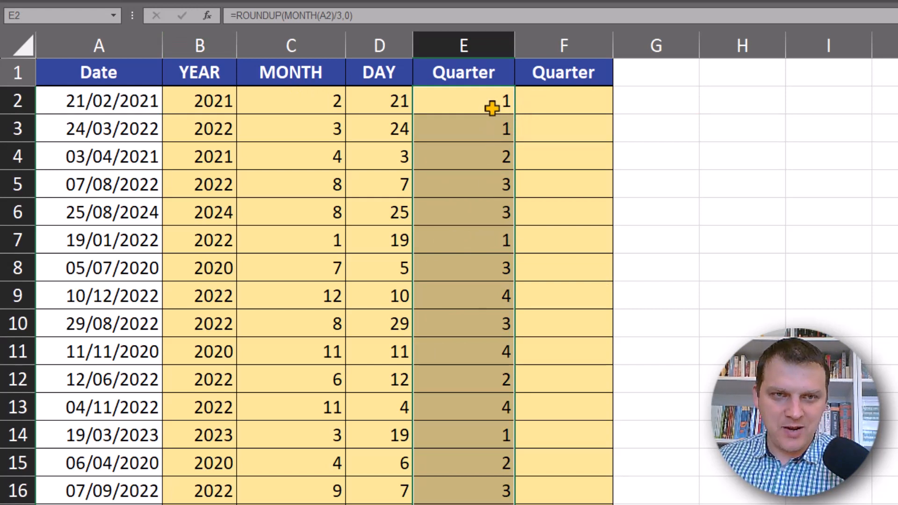
- Prefix the E2 formula with "Q"& to make ="Q"&ROUNDUP(MONTH(A2)/3,0) and fill it down the column
double_click(480, 98)
left_click(426, 100)
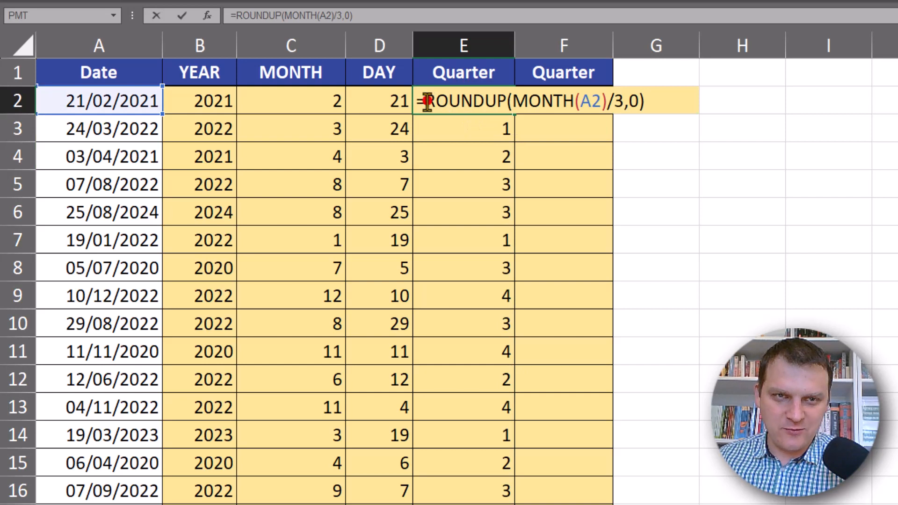
type("\"Q\"")
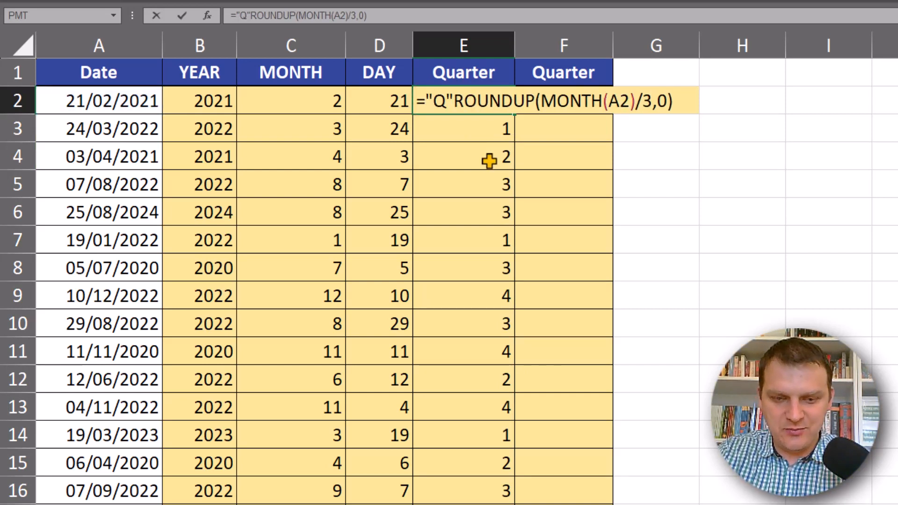
type("&")
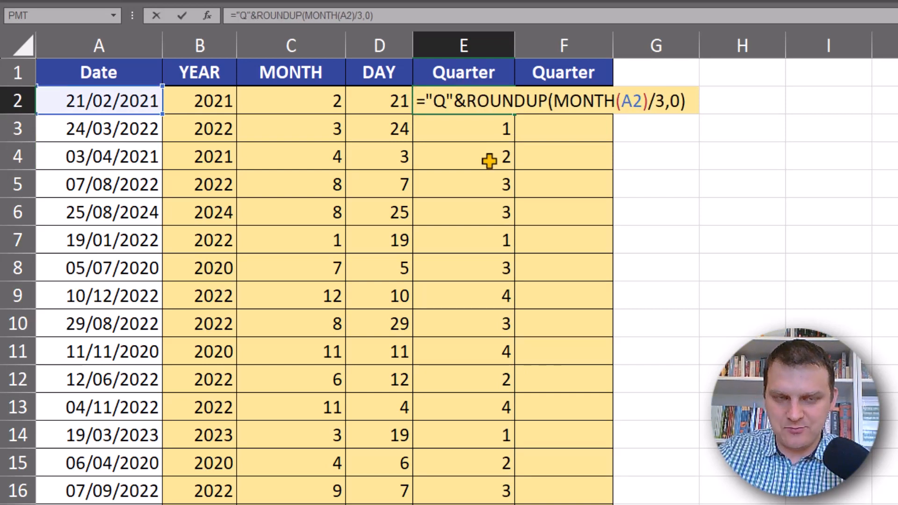
key("ctrl+Return")
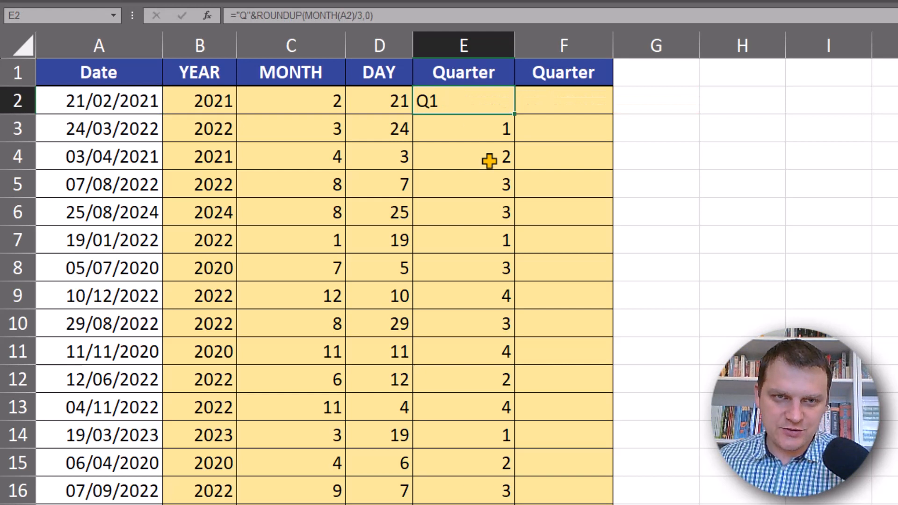
double_click(514, 115)
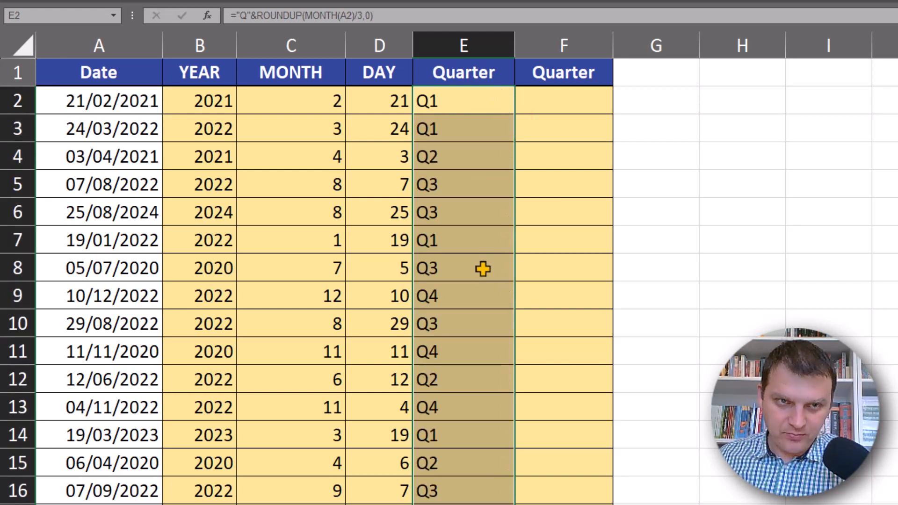
left_click(459, 157)
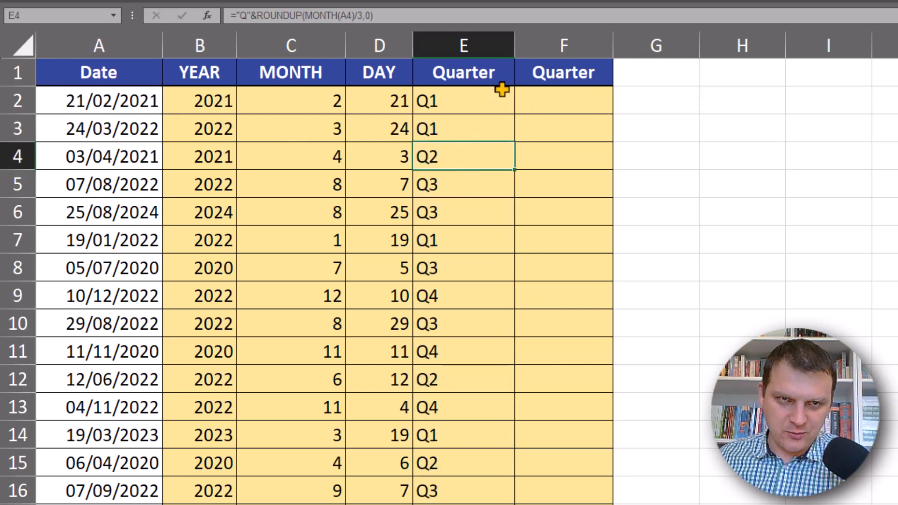
- Begin a CHOOSE formula in F2, the first cell of the second Quarter column, with MONTH(A2) as its index number
left_click(554, 107)
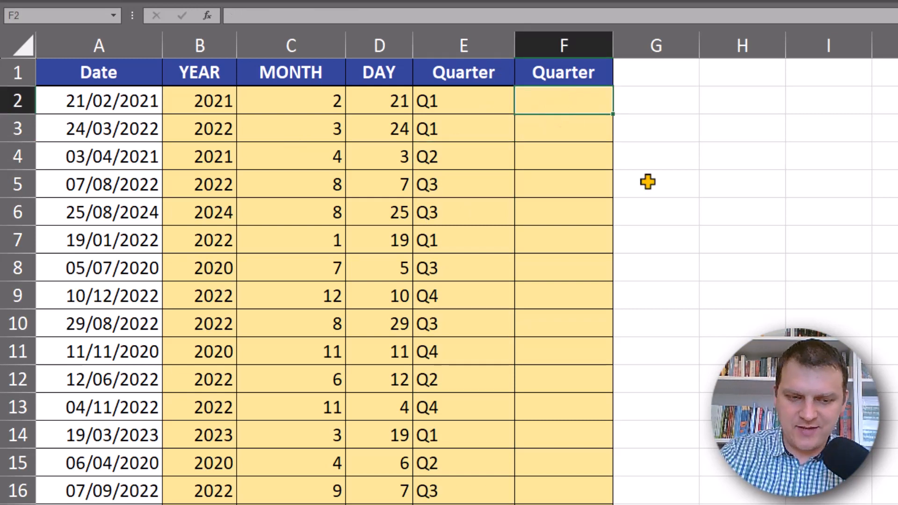
type("=cho")
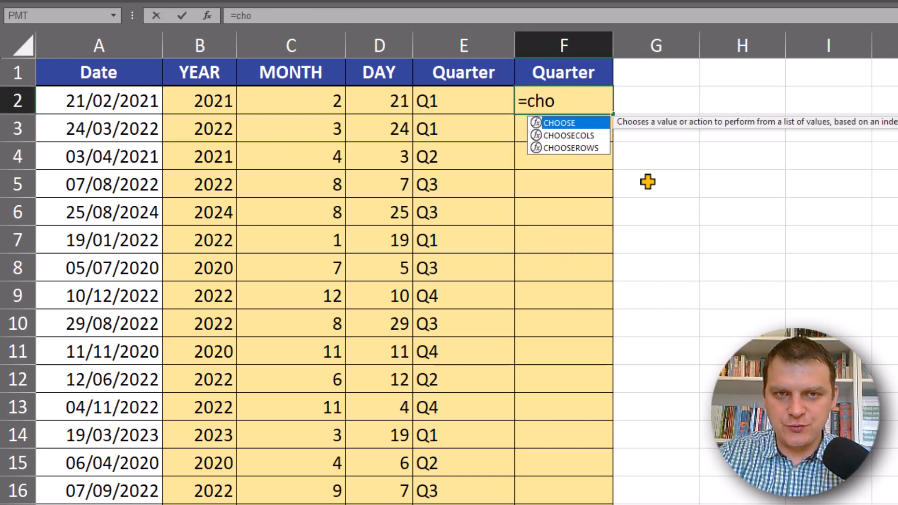
key("Tab")
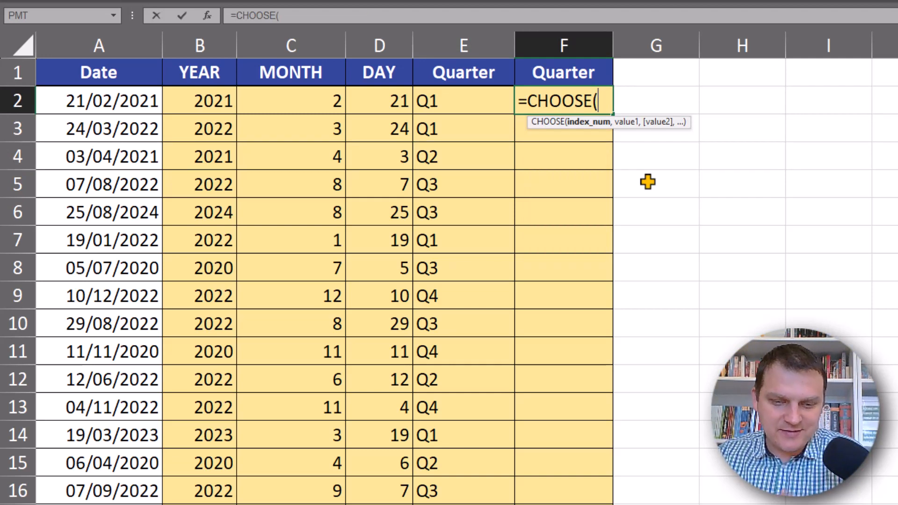
type("mo")
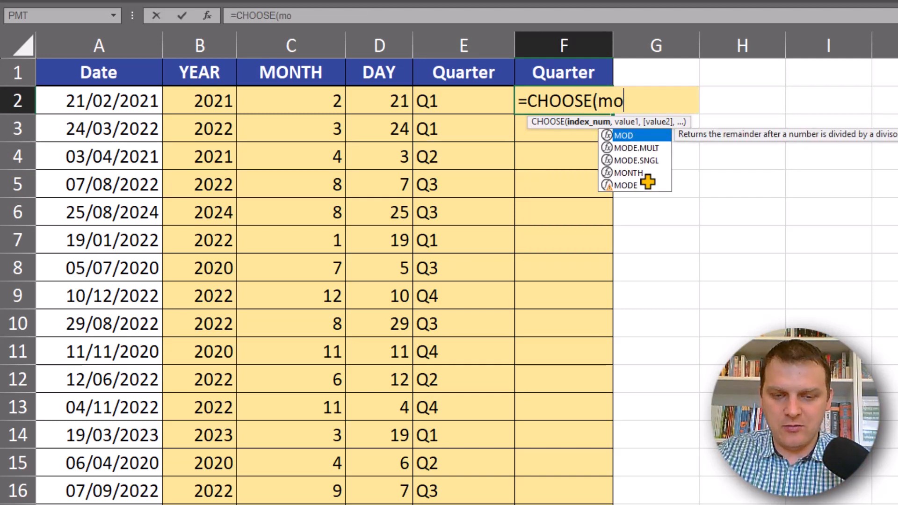
type("n")
key("Tab")
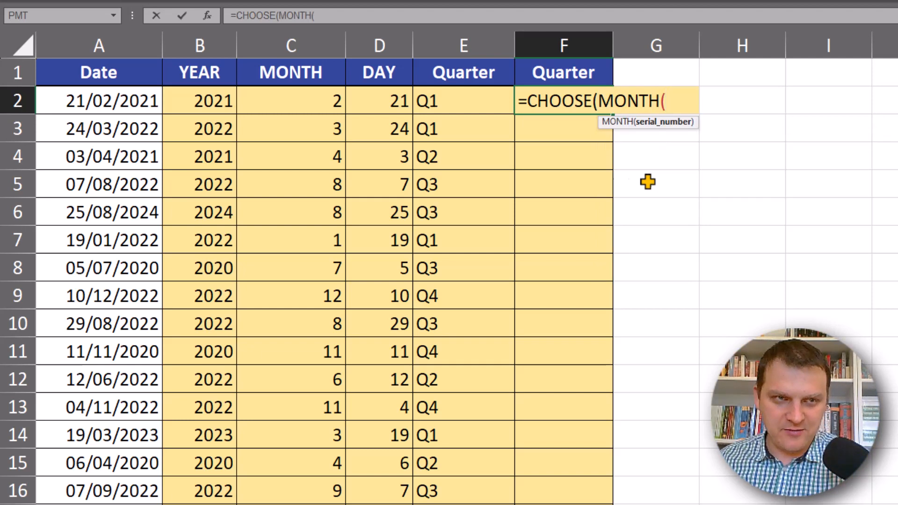
left_click(141, 99)
type(")")
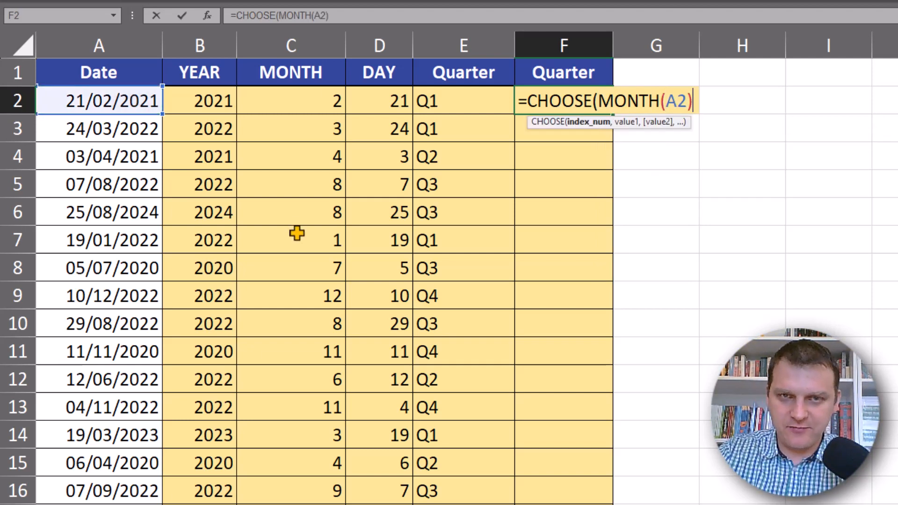
type(",")
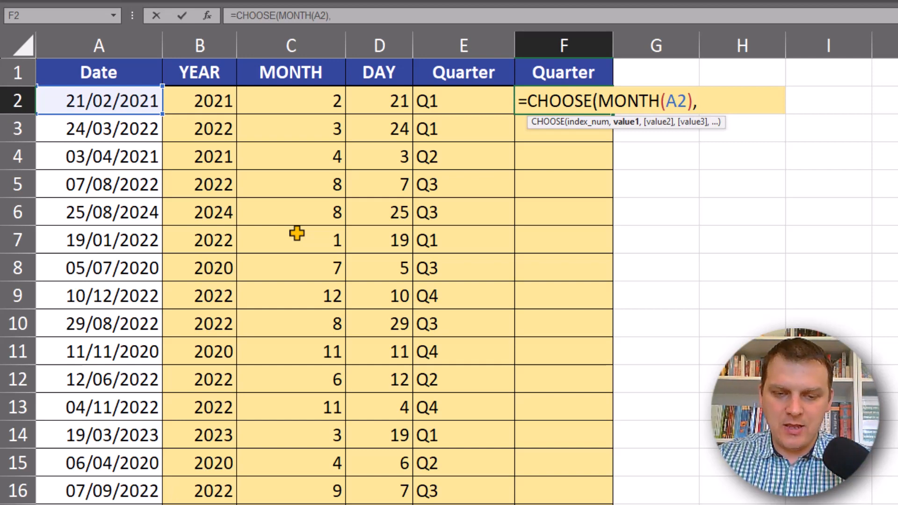
- Complete the F2 formula as =CHOOSE(MONTH(A2),1,1,1,2,2,2,3,3,3,4,4,4) and fill it down the second Quarter column
type("1")
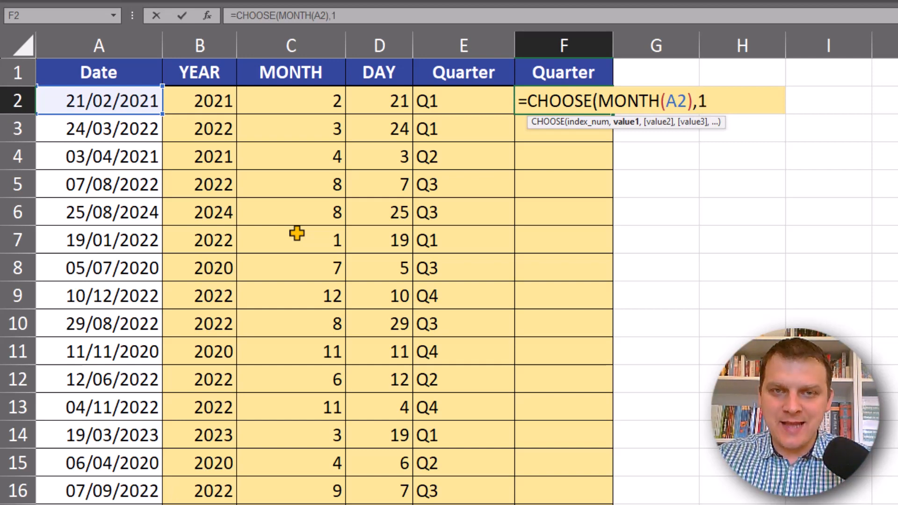
type(",1,1")
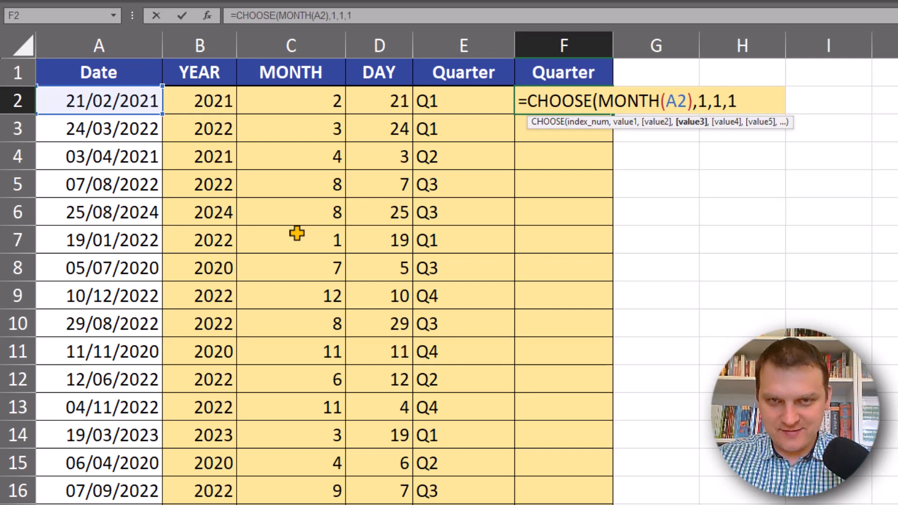
type(",2,")
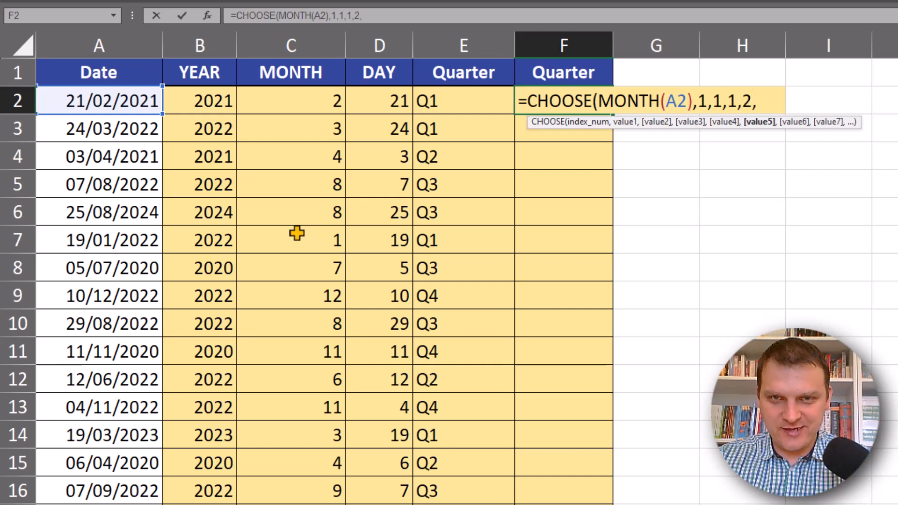
type("2,2,3")
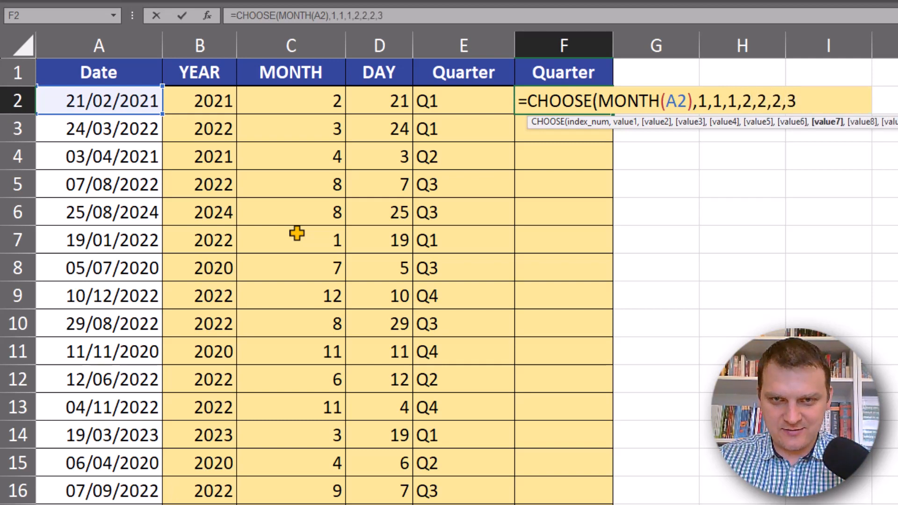
type(",3,3,4")
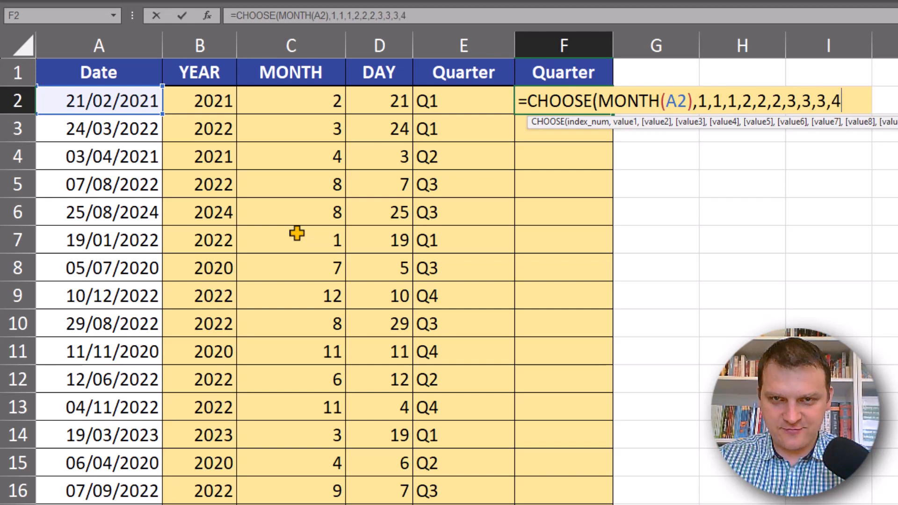
type(",4,4")
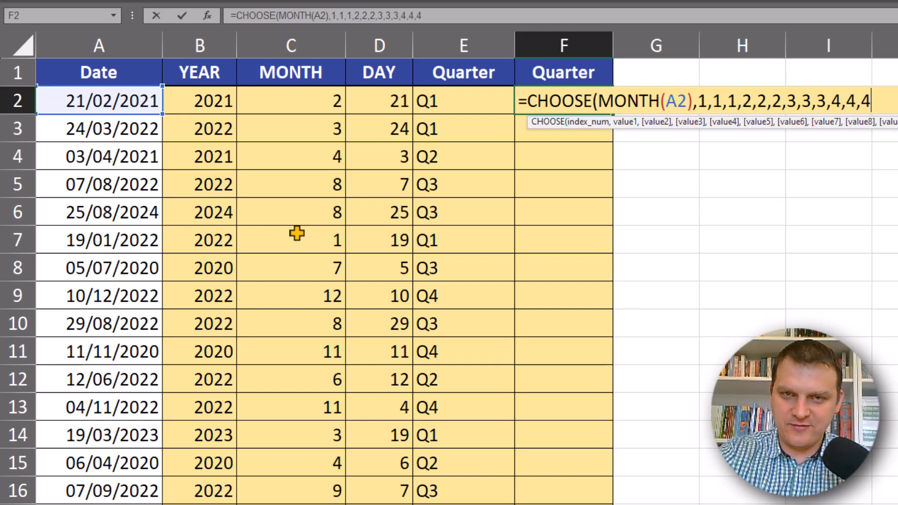
type(")")
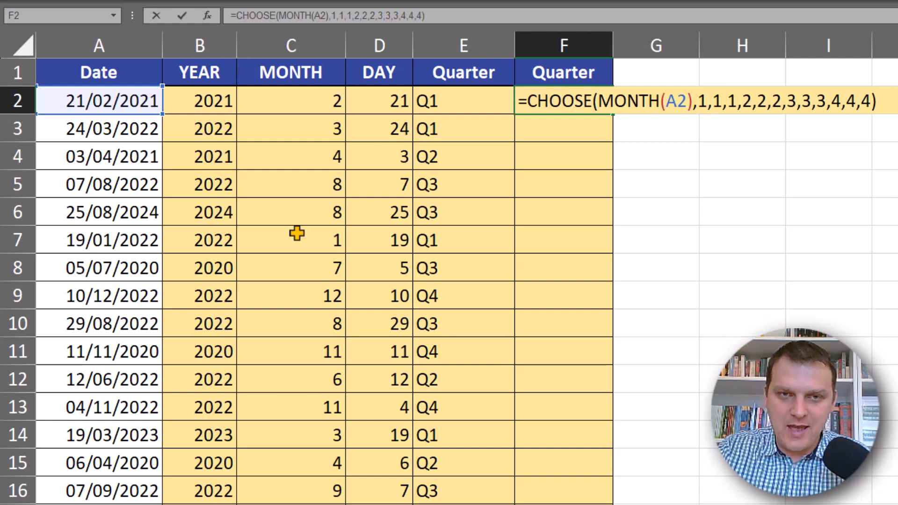
key("ctrl+Return")
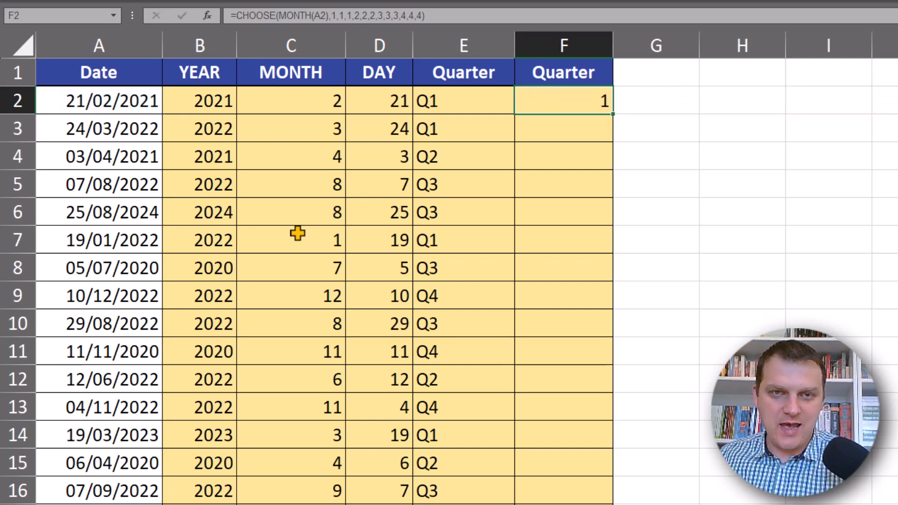
double_click(612, 114)
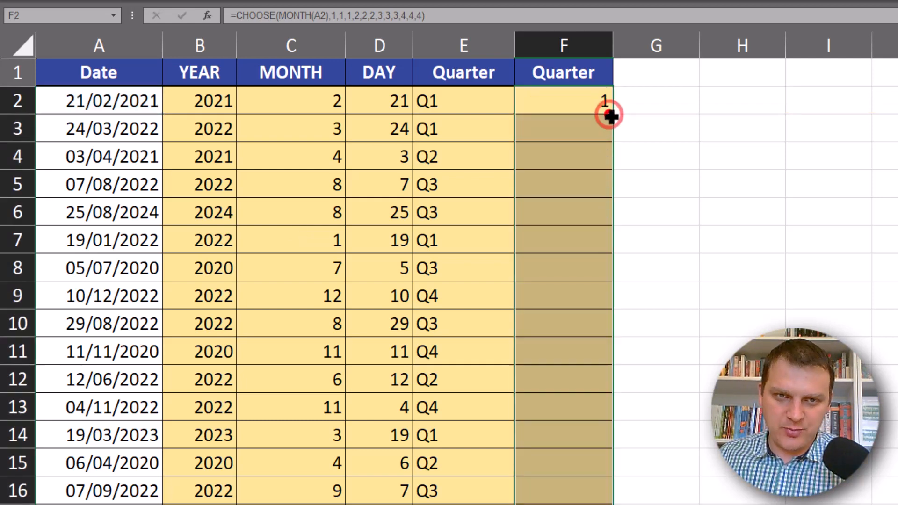
- Prefix the F2 formula with "Q"& to make ="Q"&CHOOSE(MONTH(A2),1,1,1,2,2,2,3,3,3,4,4,4) and enter it in all selected cells of the column
double_click(576, 108)
left_click(527, 99)
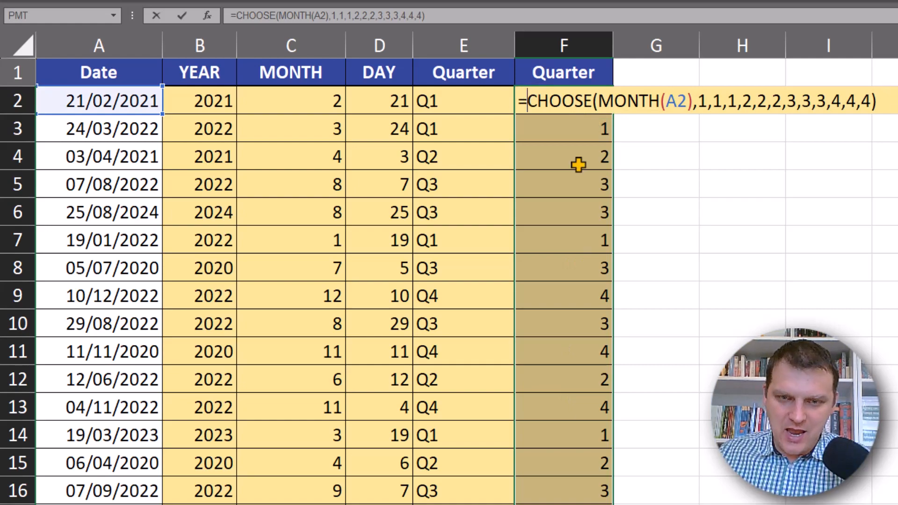
type("\"Q")
type("\"")
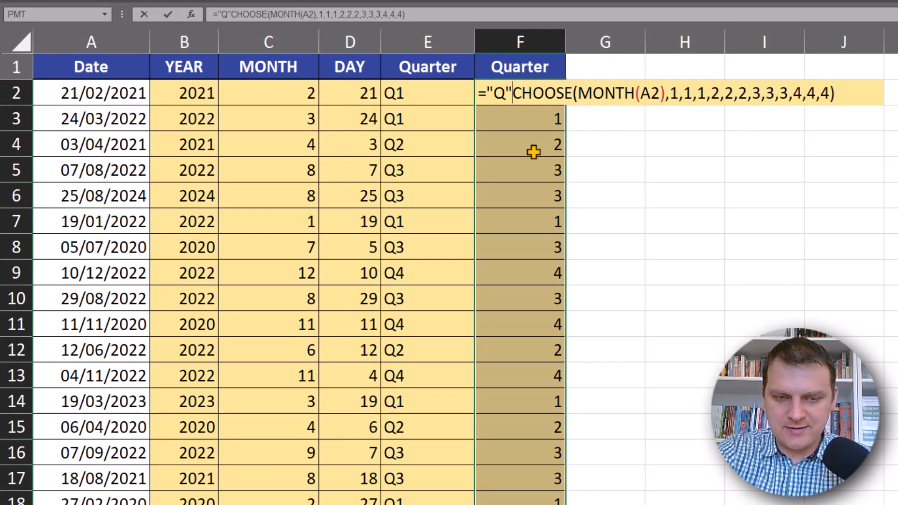
type("&")
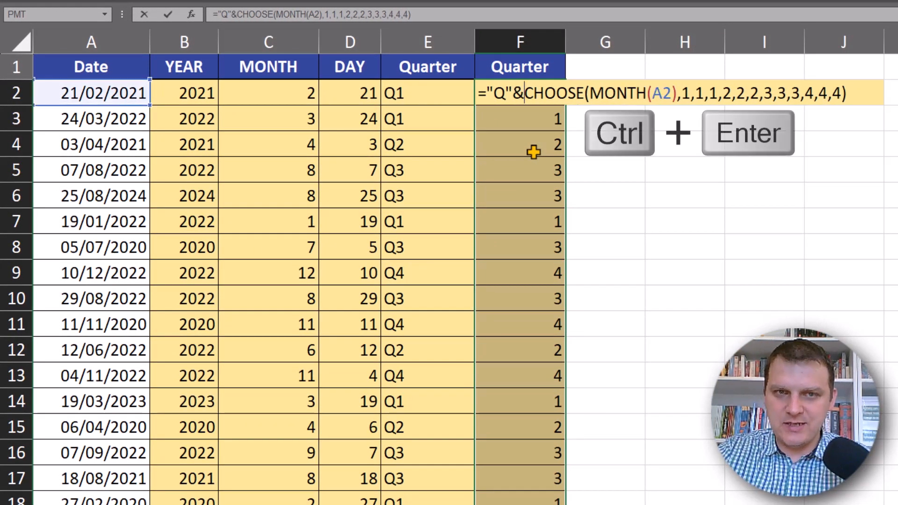
key("ctrl+Return")
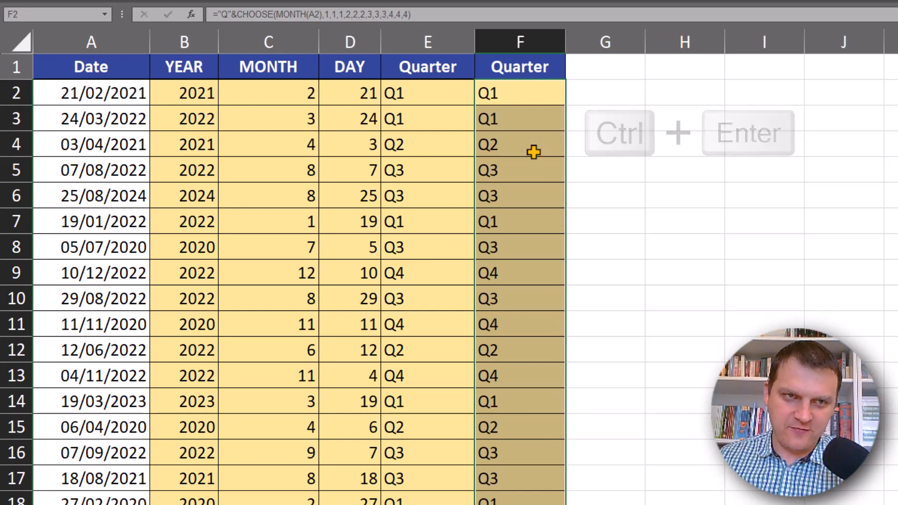
left_click(213, 74)
left_click(255, 70)
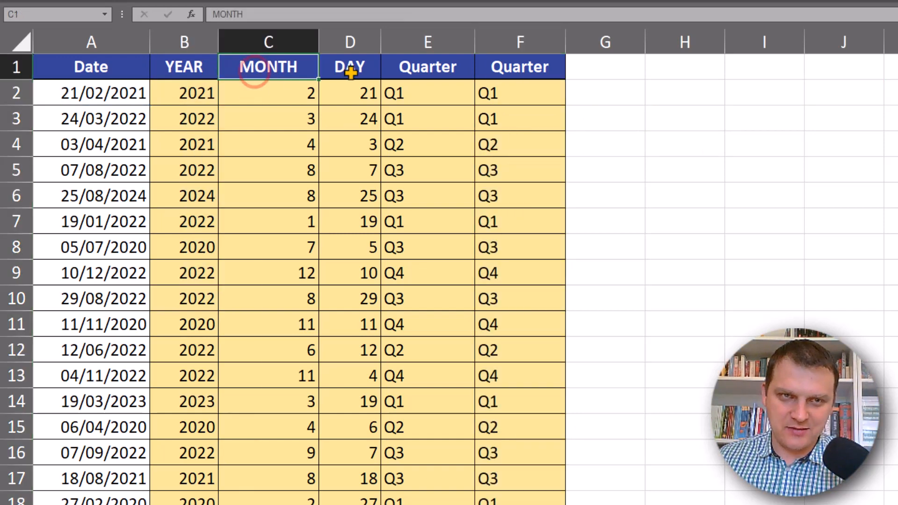
left_click(349, 68)
left_click(432, 67)
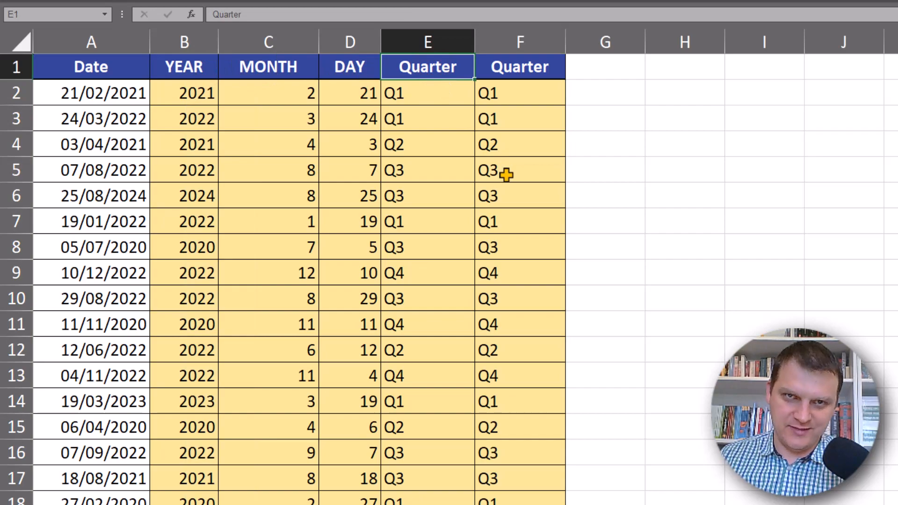